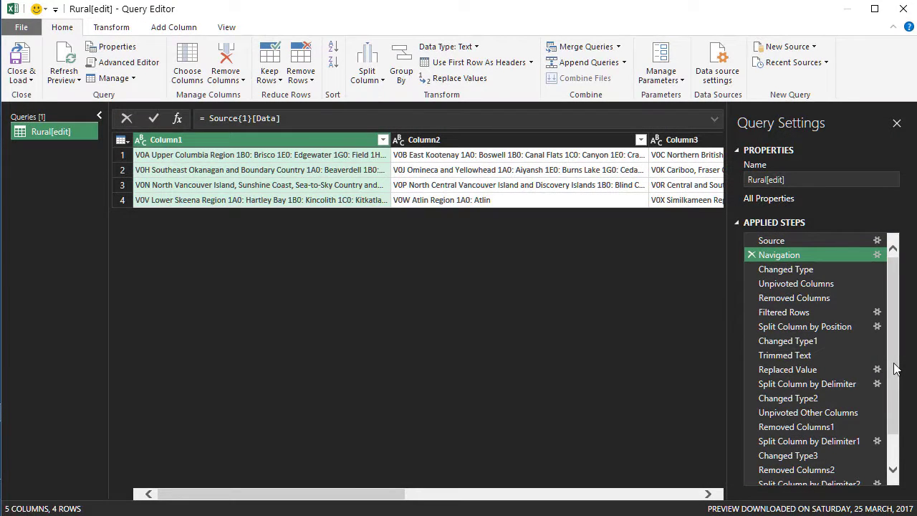
# Scroll the Applied Steps pane down to reach the last step, Removed Columns3
pyautogui.moveTo(894, 368); pyautogui.dragTo(893, 406)
# Preview Removed Columns3, then delete it and Split Column by Delimiter2, confirming the deletion
pyautogui.click(797, 475)
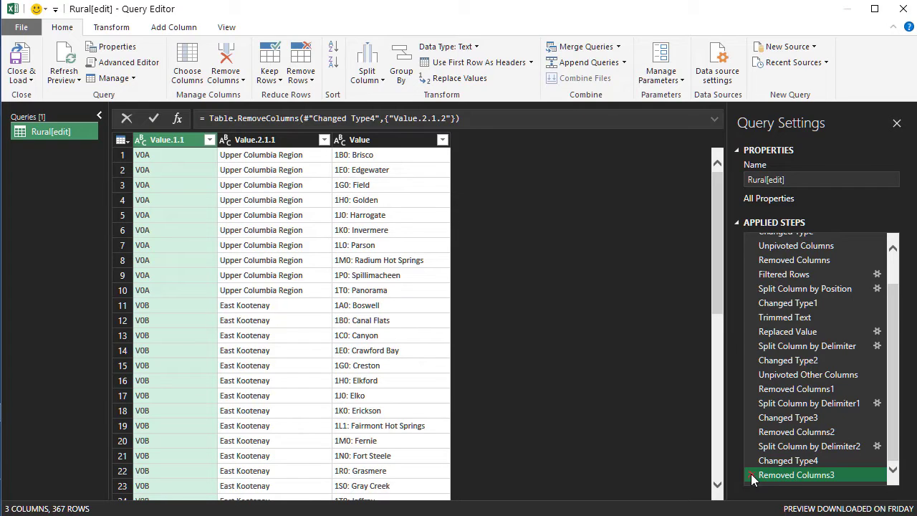
pyautogui.click(752, 475)
pyautogui.click(781, 460)
pyautogui.click(752, 460)
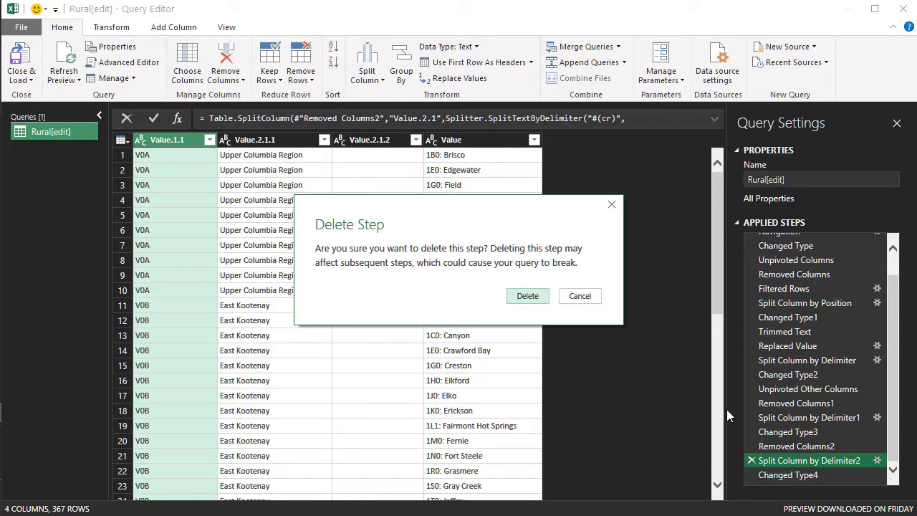
pyautogui.click(527, 296)
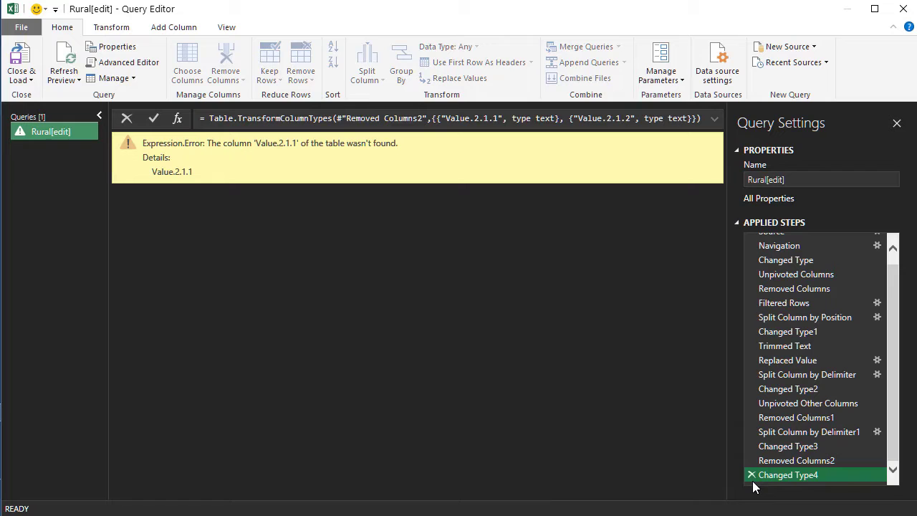
# Delete Changed Type4, Removed Columns2, Changed Type3, Removed Columns1, Unpivoted Other Columns and later split steps
pyautogui.click(752, 475)
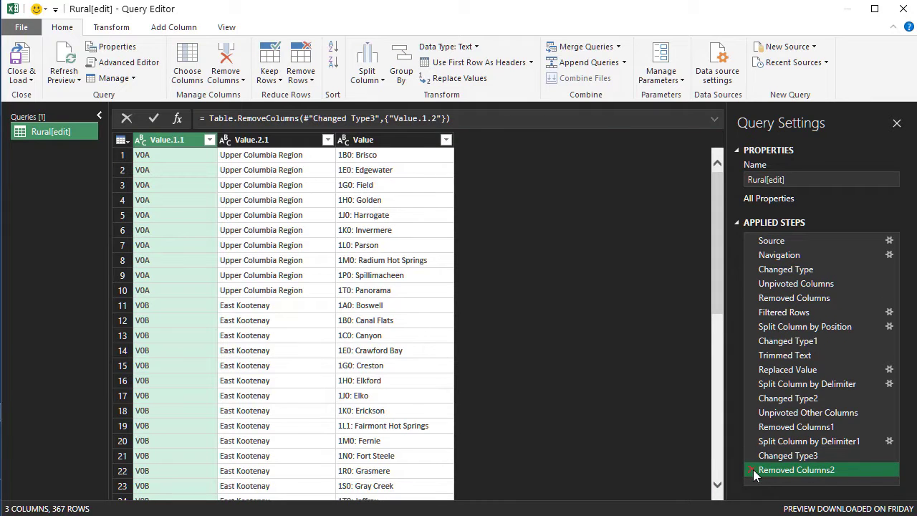
pyautogui.click(751, 469)
pyautogui.click(751, 454)
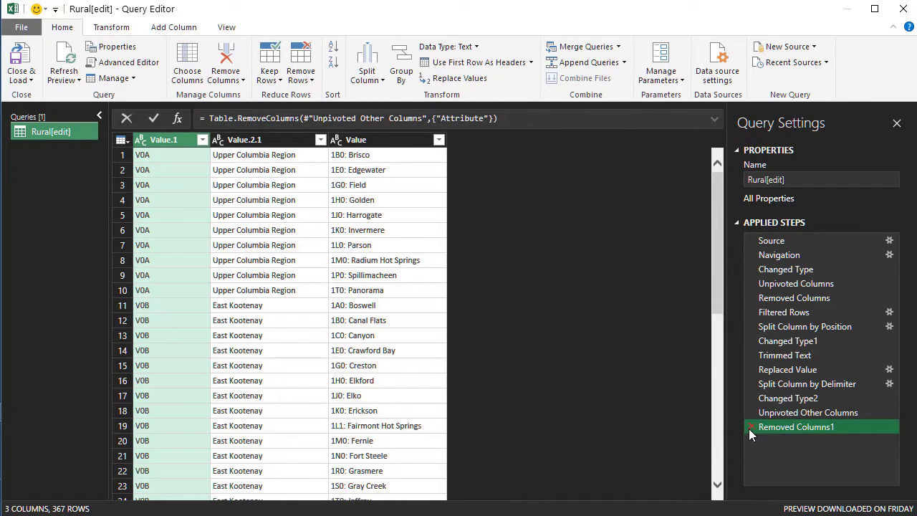
pyautogui.click(750, 427)
pyautogui.click(752, 413)
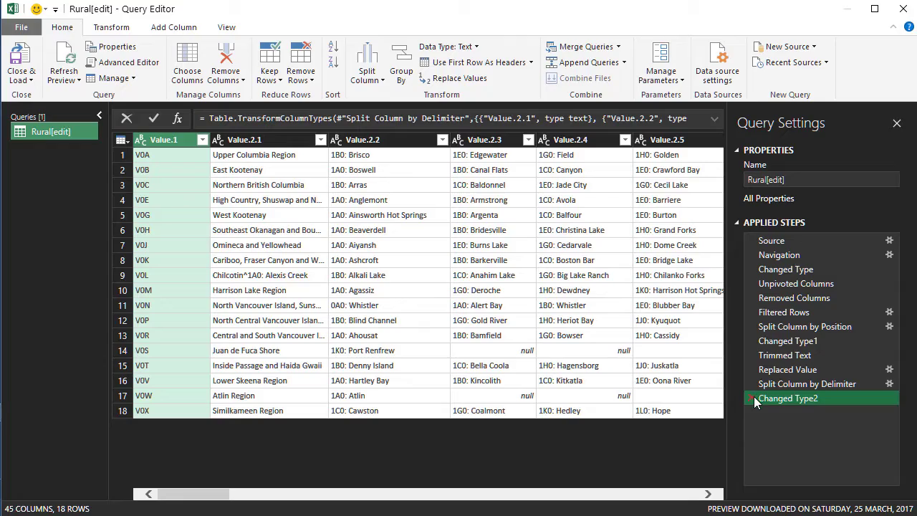
pyautogui.click(752, 399)
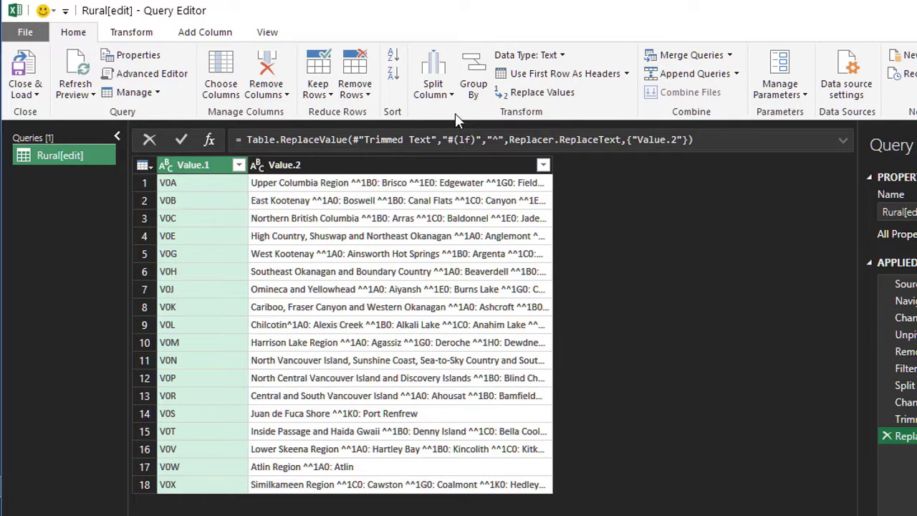
# Split Value.2 on the custom delimiter ^ at each occurrence into region and place columns
pyautogui.click(437, 94)
pyautogui.click(370, 167)
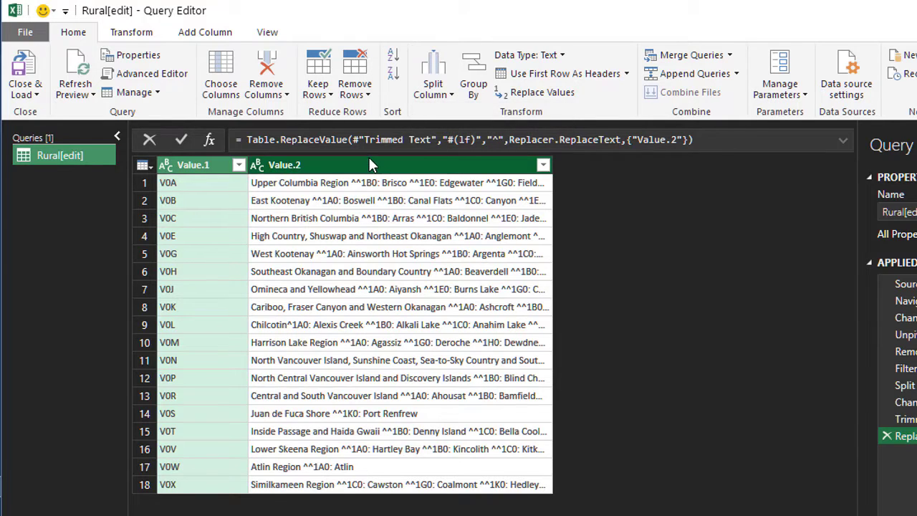
pyautogui.click(445, 92)
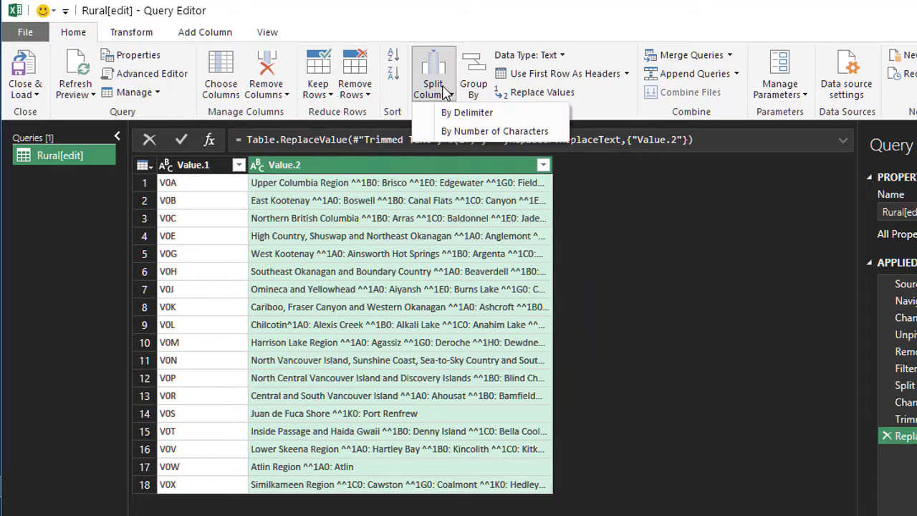
pyautogui.click(450, 116)
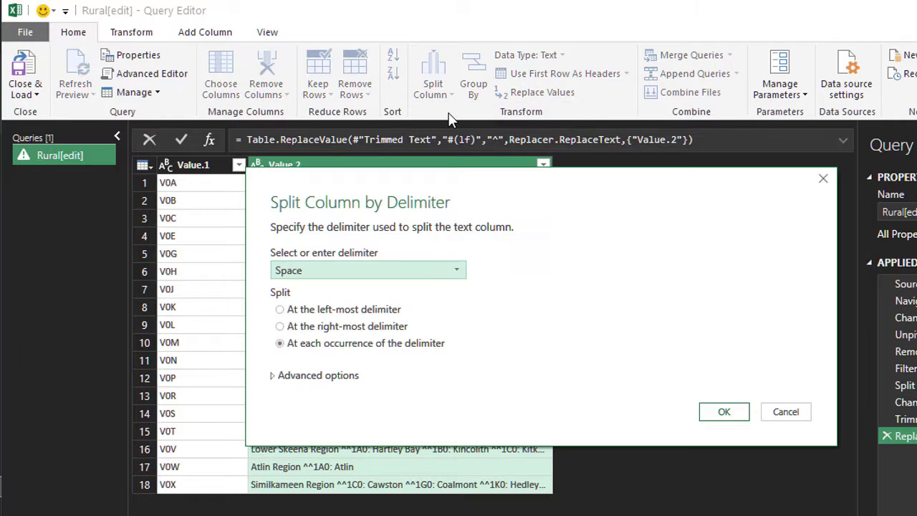
pyautogui.click(427, 272)
pyautogui.click(412, 391)
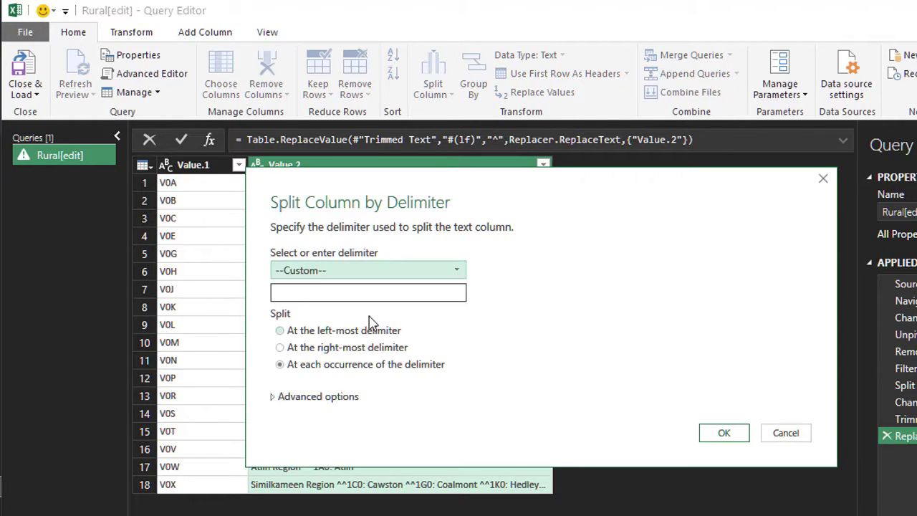
pyautogui.click(371, 290)
pyautogui.write('^')
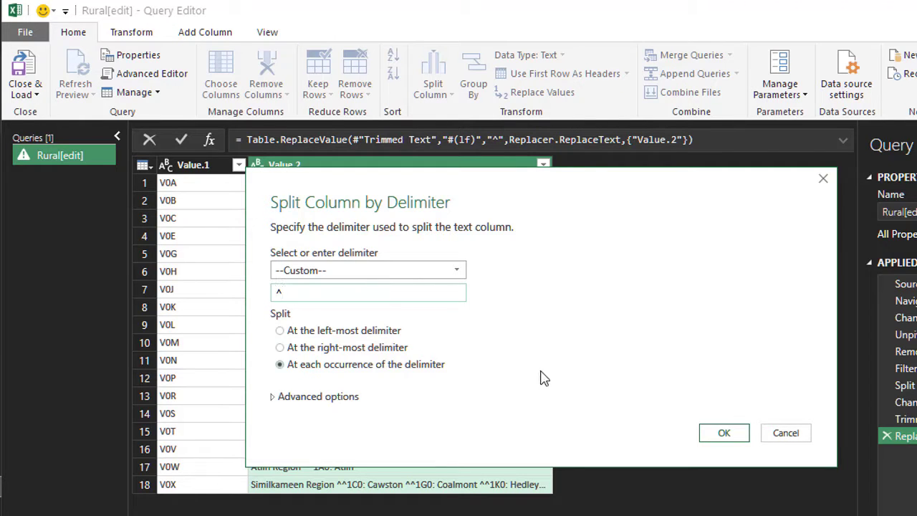
pyautogui.click(722, 432)
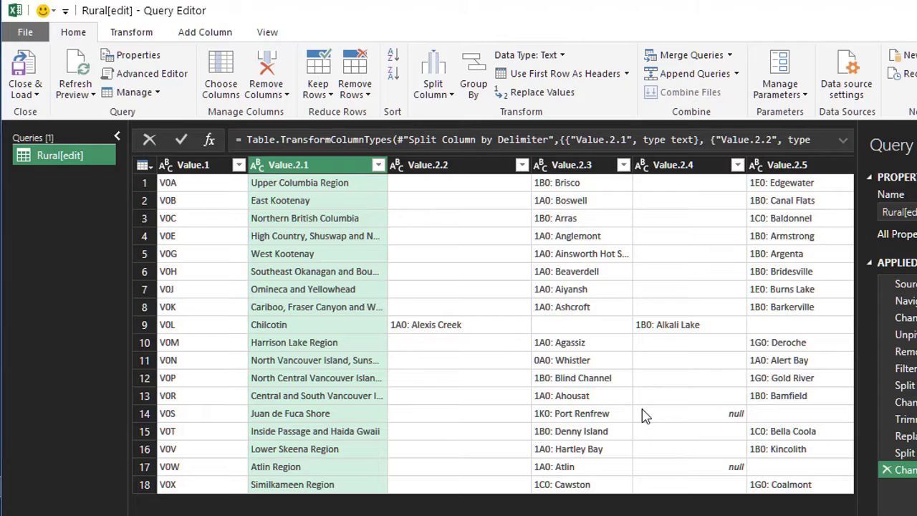
pyautogui.click(197, 319)
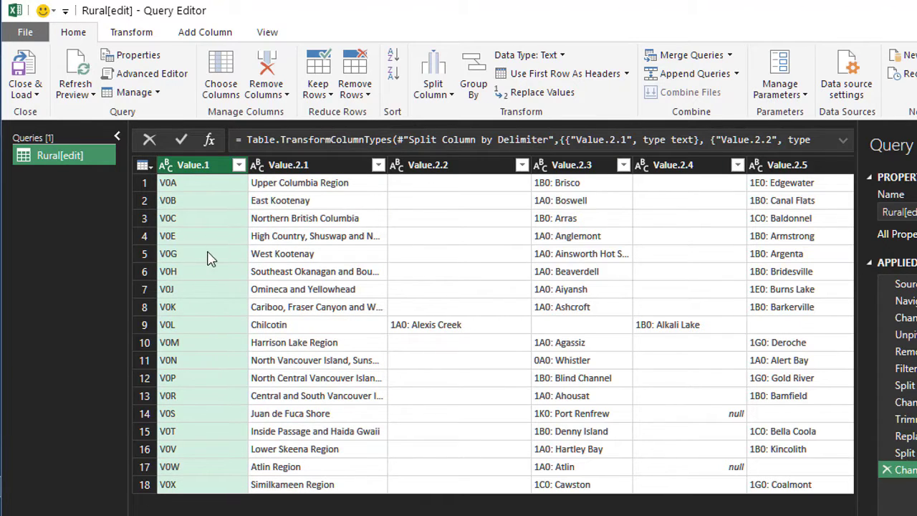
# Unpivot all columns except Value.1 and Value.2.1, then filter (blank) out of Value
pyautogui.keyDown('ctrl'); pyautogui.click(286, 165); pyautogui.keyUp('ctrl')
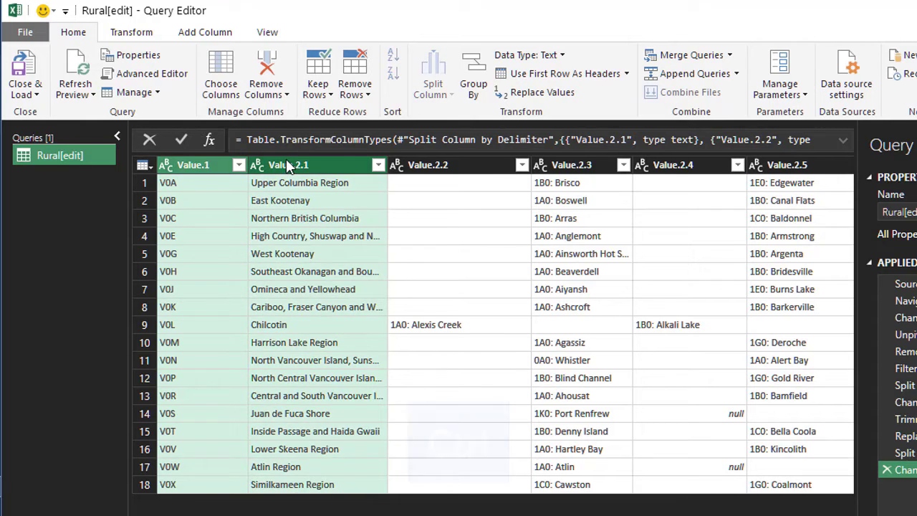
pyautogui.rightClick(286, 165)
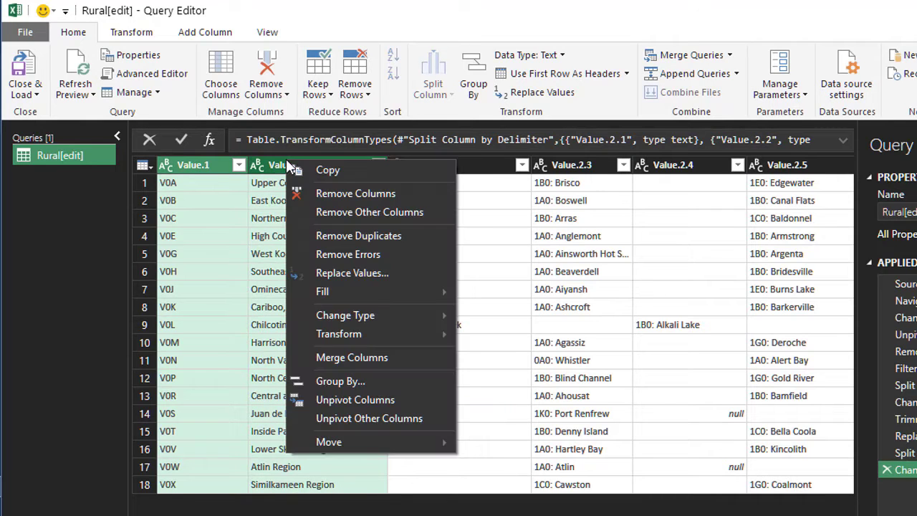
pyautogui.click(349, 419)
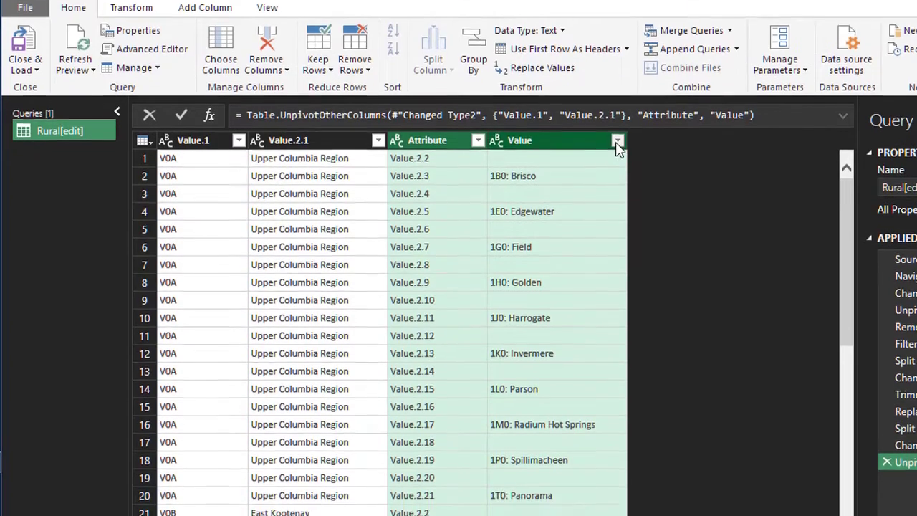
pyautogui.click(616, 164)
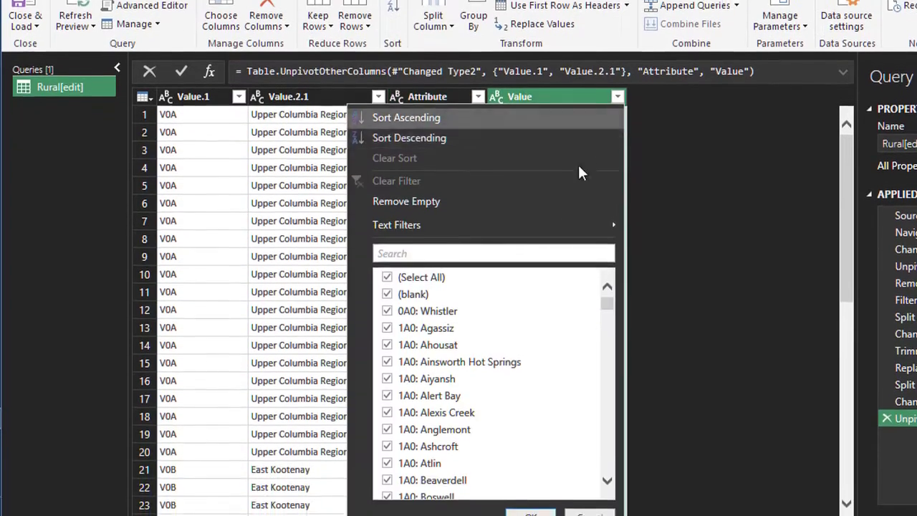
pyautogui.click(387, 271)
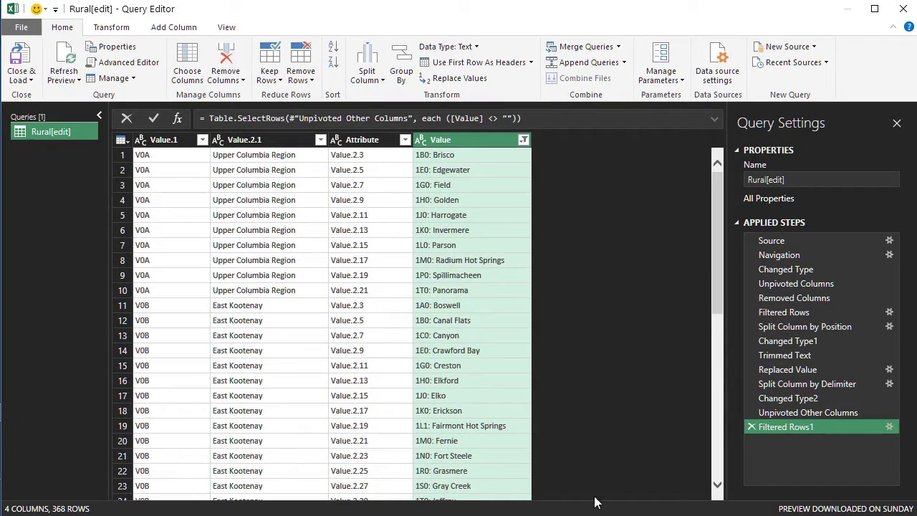
# Delete applied steps back through Replaced Value, Trimmed Text and Changed Type1
pyautogui.click(752, 399)
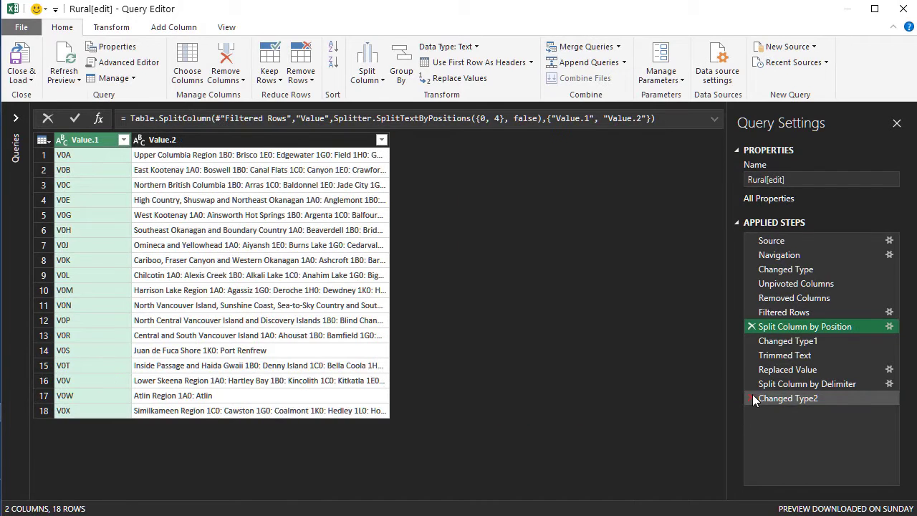
pyautogui.click(752, 384)
pyautogui.click(751, 369)
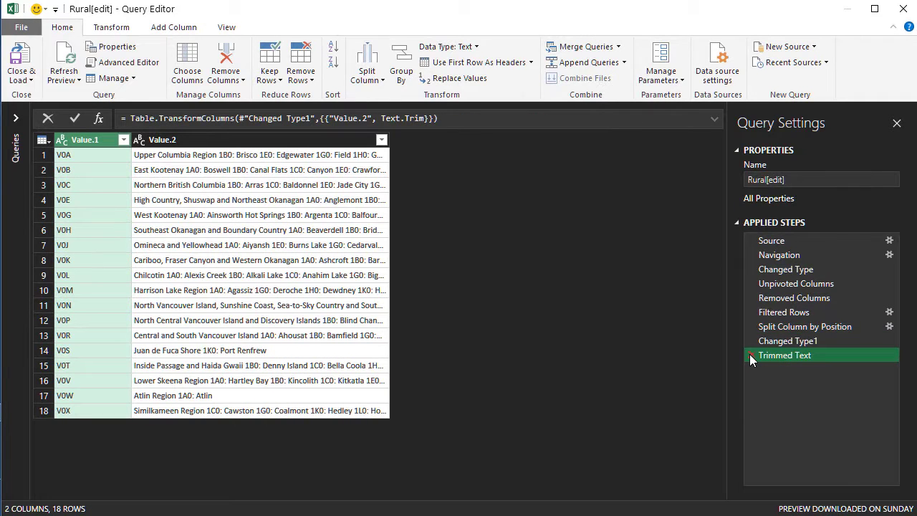
pyautogui.click(750, 354)
pyautogui.click(750, 341)
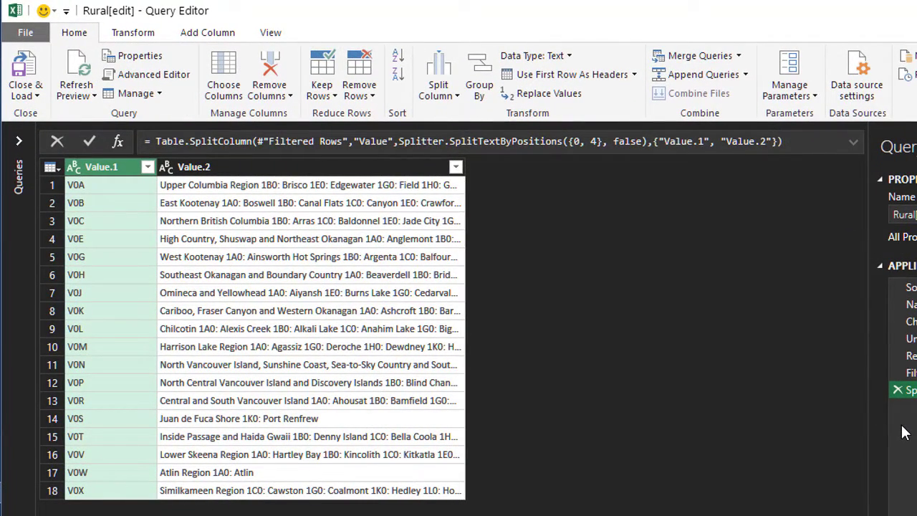
# Split Value.2 on a custom Line Feed special-character delimiter
pyautogui.click(326, 171)
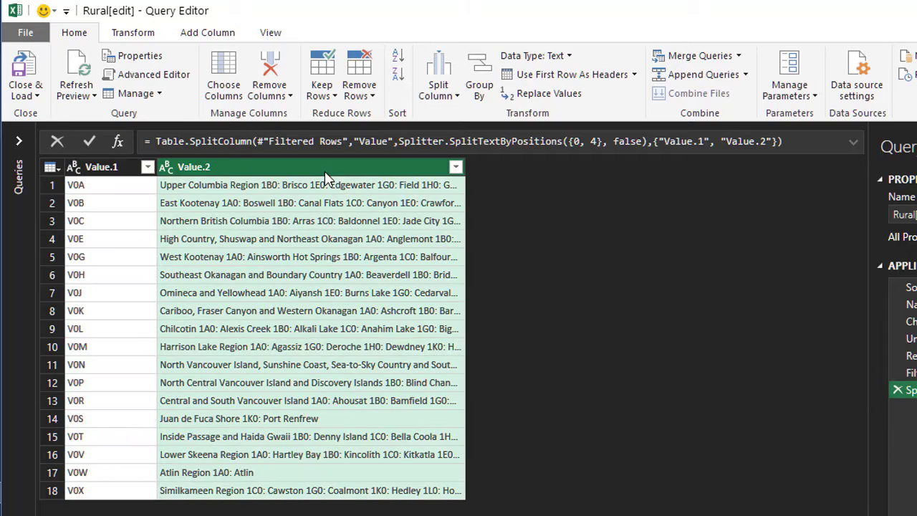
pyautogui.click(437, 90)
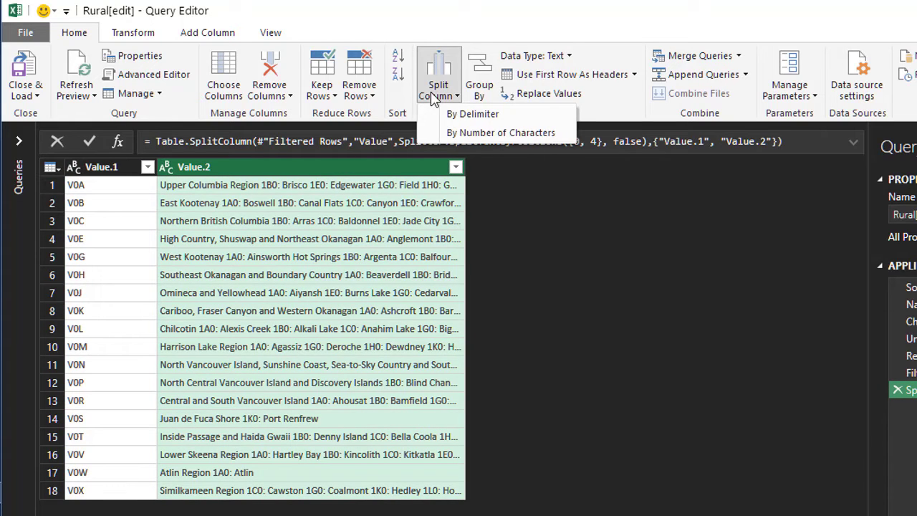
pyautogui.click(457, 116)
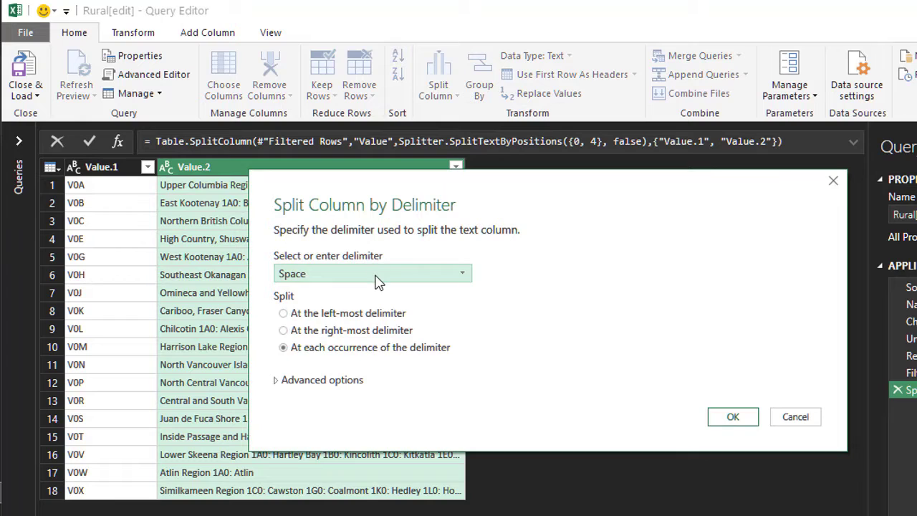
pyautogui.click(378, 280)
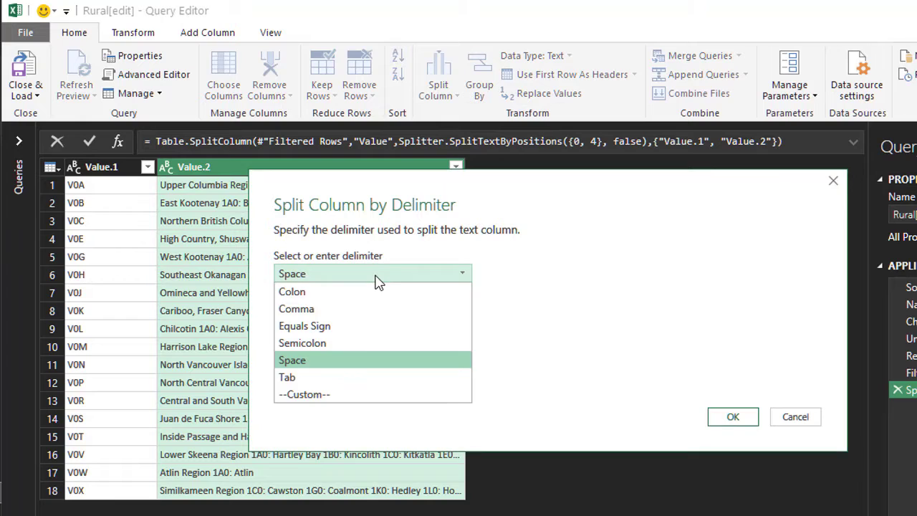
pyautogui.click(354, 394)
pyautogui.click(277, 402)
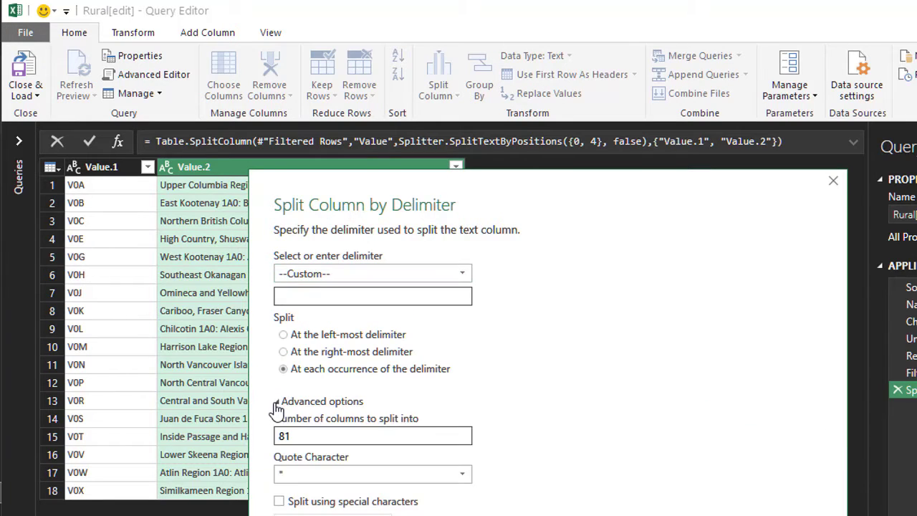
pyautogui.click(303, 503)
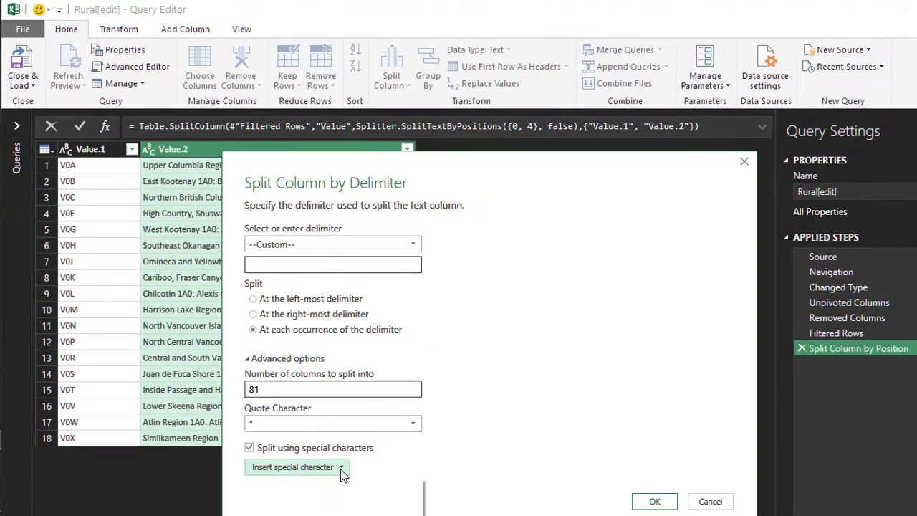
pyautogui.click(341, 468)
pyautogui.moveTo(374, 159); pyautogui.dragTo(375, 83)
pyautogui.click(337, 391)
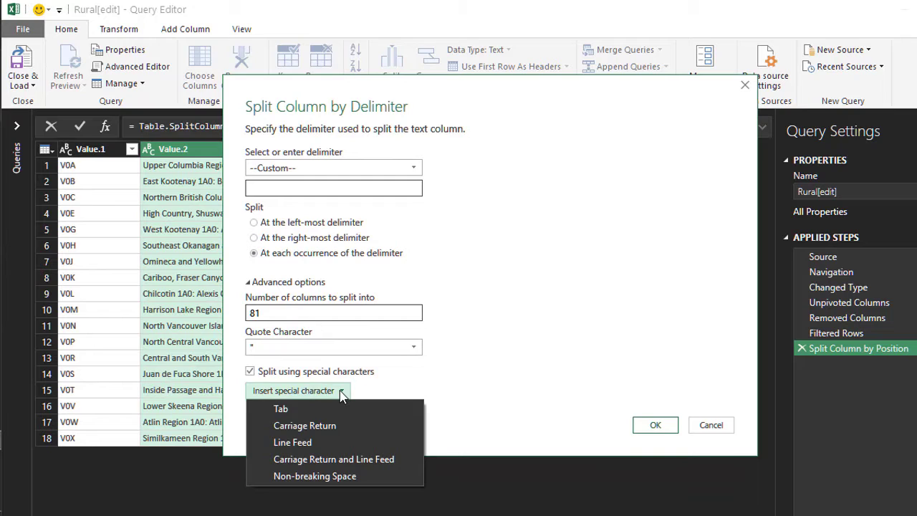
pyautogui.click(317, 440)
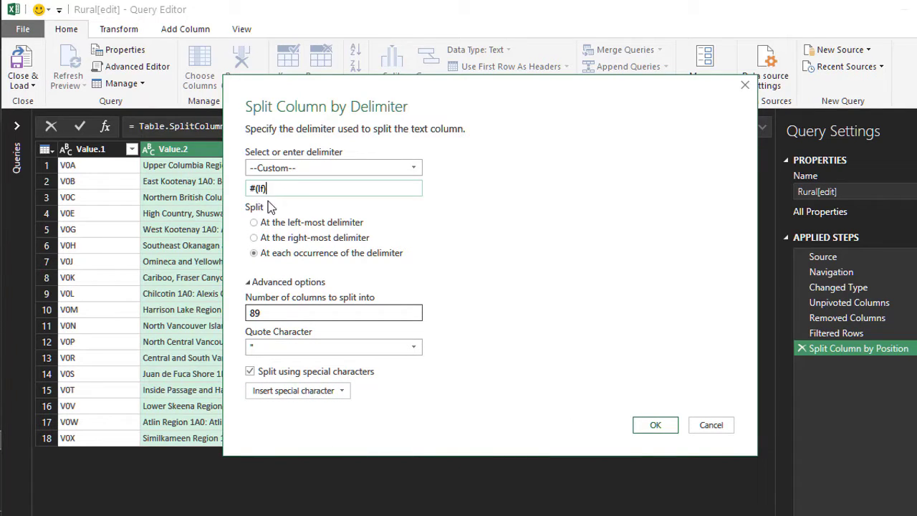
pyautogui.click(657, 425)
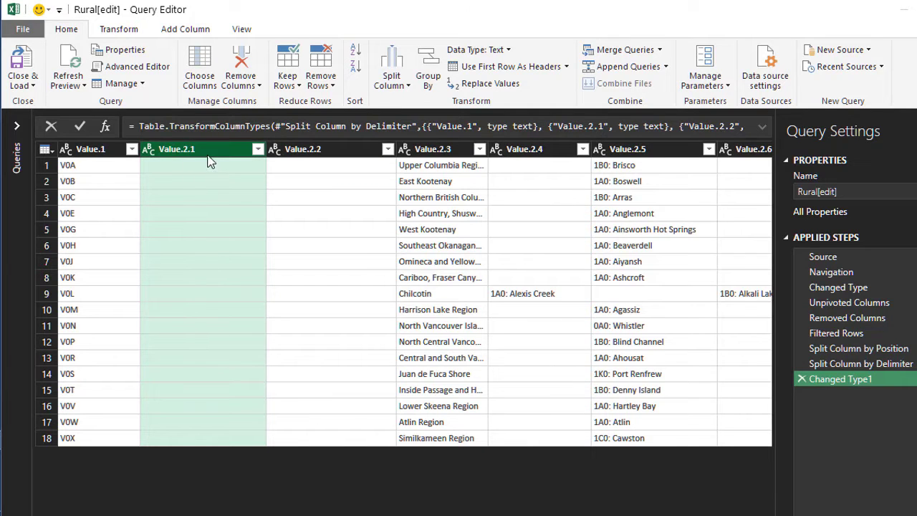
# Remove empty Value.2.1 and Value.2.2, then unpivot all columns except Value.1 and Value.2.3
pyautogui.keyDown('shift'); pyautogui.click(288, 152); pyautogui.keyUp('shift')
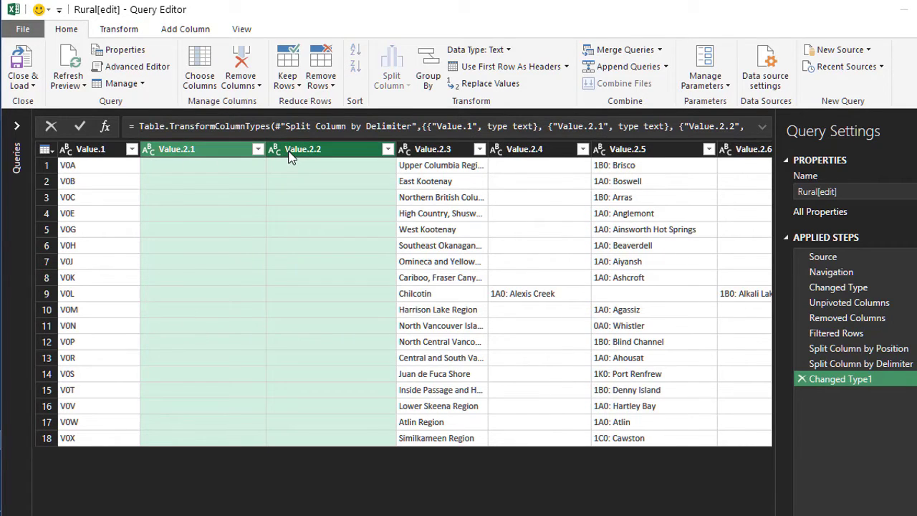
pyautogui.rightClick(295, 153)
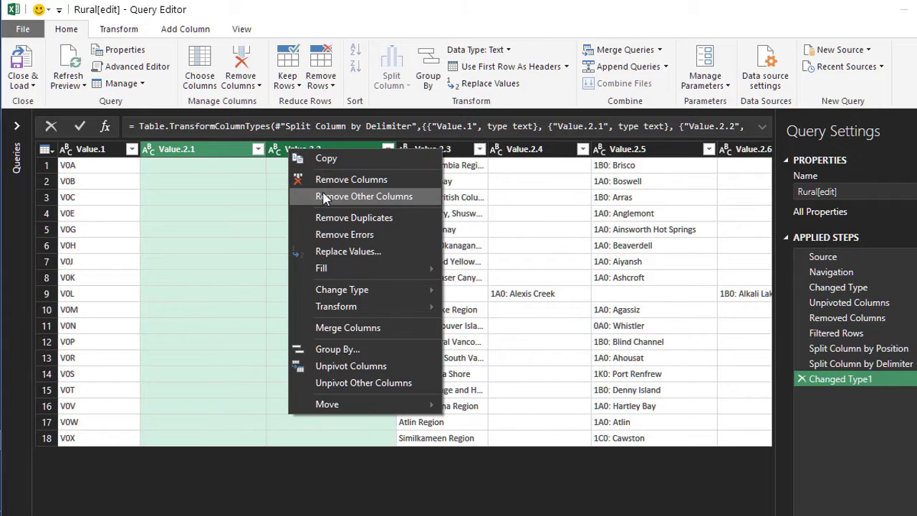
pyautogui.click(298, 179)
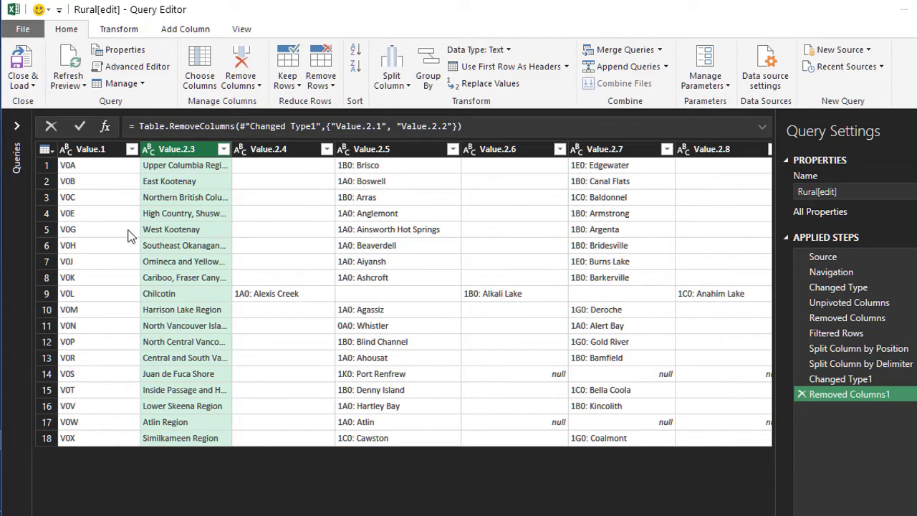
pyautogui.click(92, 151)
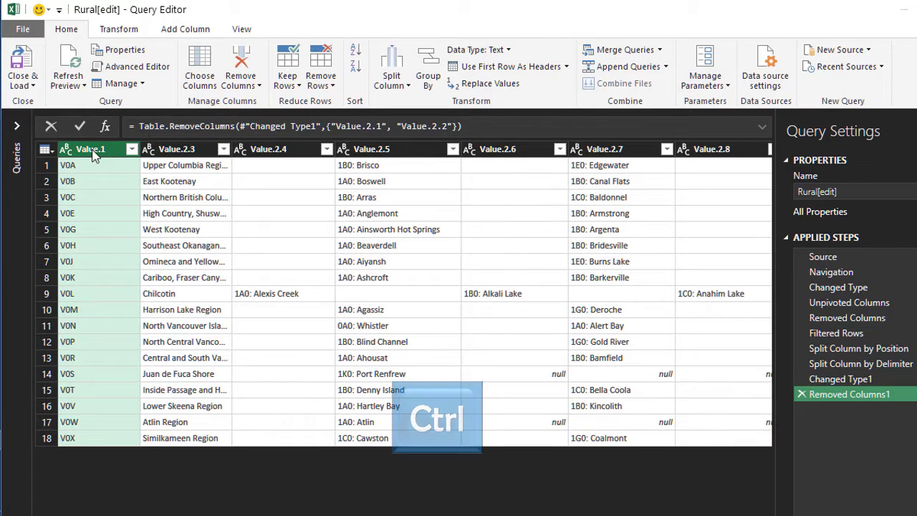
pyautogui.keyDown('ctrl'); pyautogui.click(165, 151); pyautogui.keyUp('ctrl')
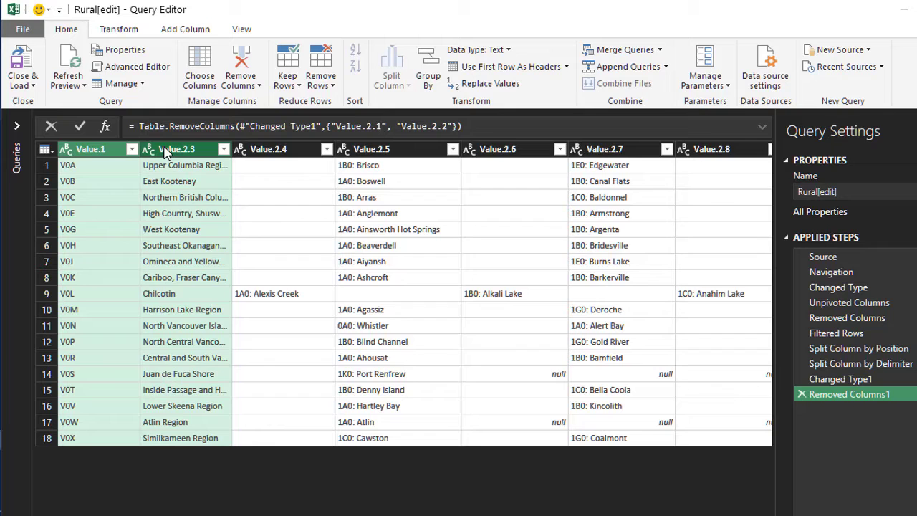
pyautogui.rightClick(165, 152)
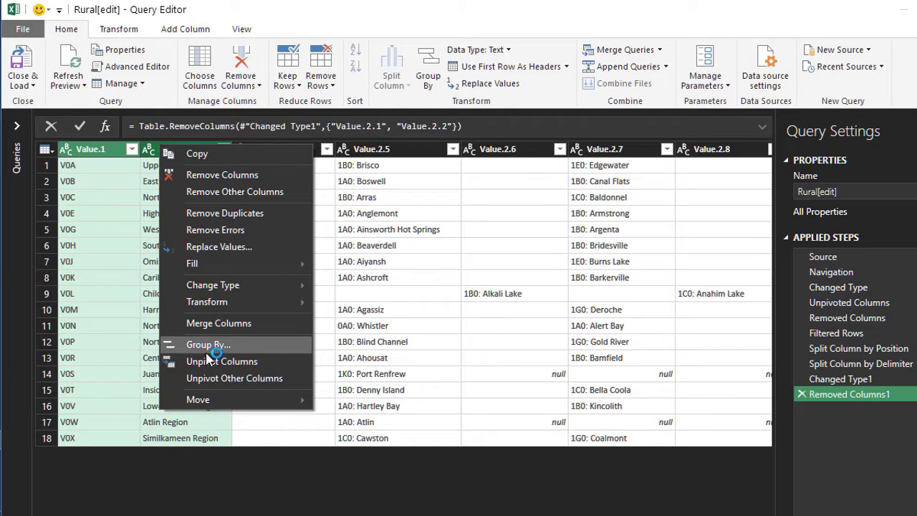
pyautogui.click(208, 380)
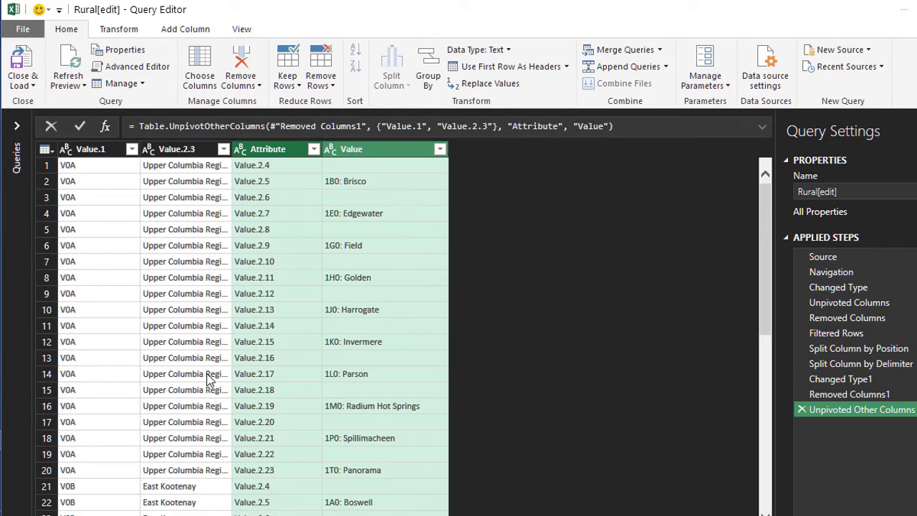
pyautogui.click(206, 246)
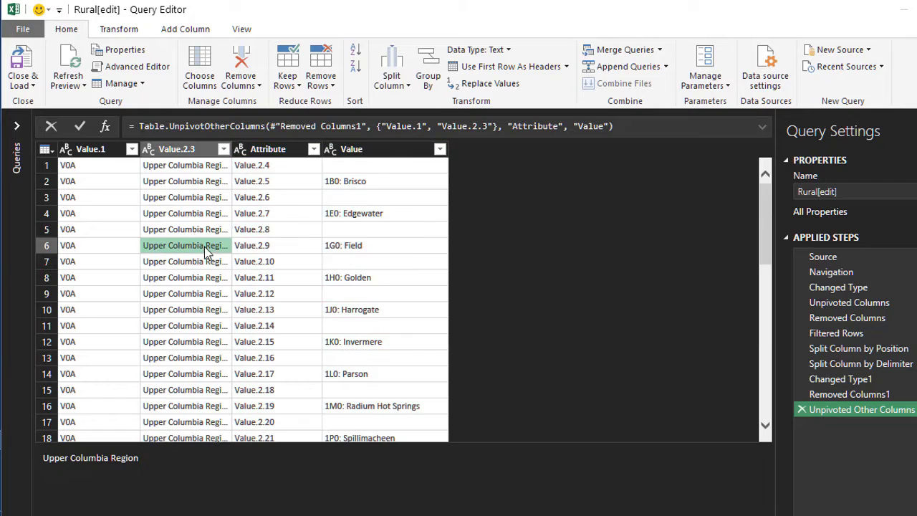
# Remove the Attribute column and filter blank entries out of the Value column
pyautogui.click(253, 150)
pyautogui.rightClick(251, 150)
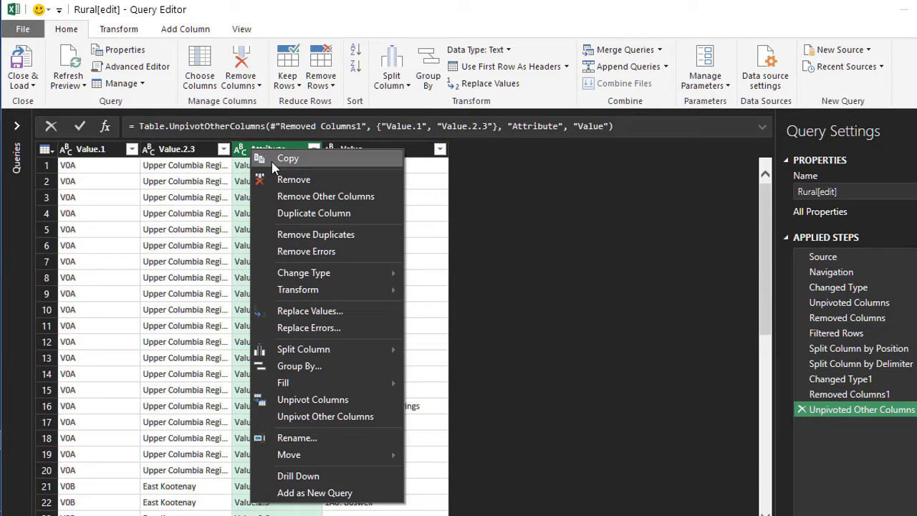
pyautogui.click(294, 180)
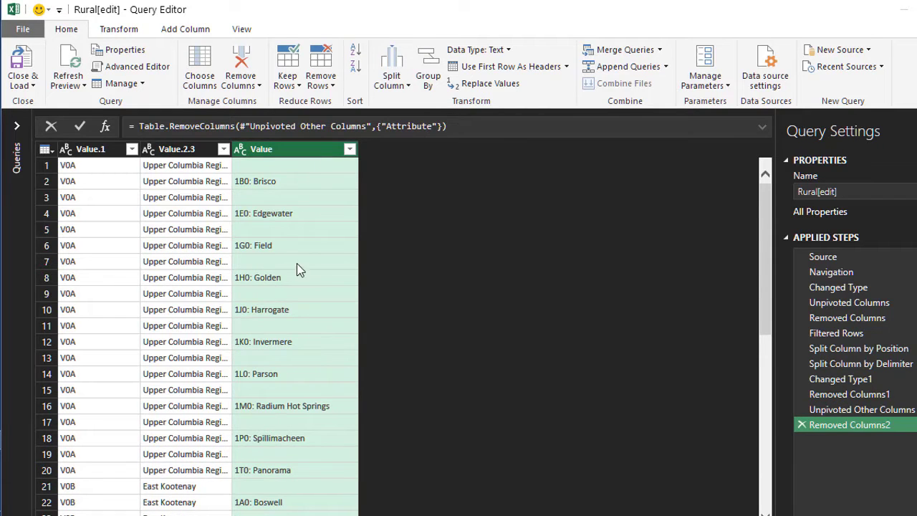
pyautogui.click(349, 153)
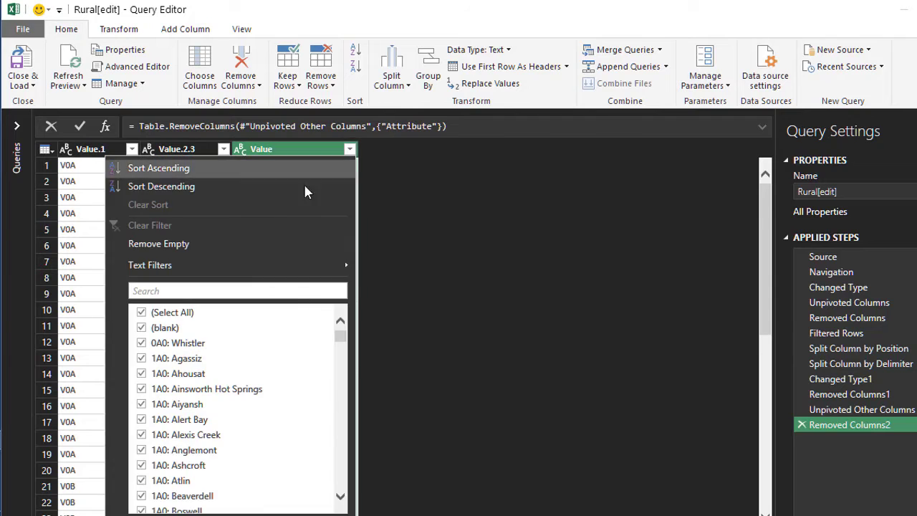
pyautogui.click(157, 328)
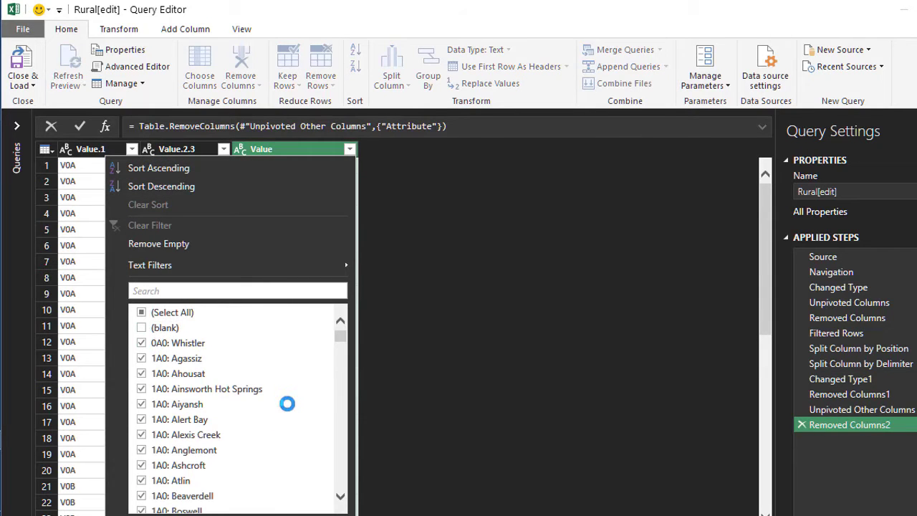
pyautogui.press('Return')
pyautogui.scroll(-2, 287, 406)
pyautogui.scroll(-4, 286, 405)
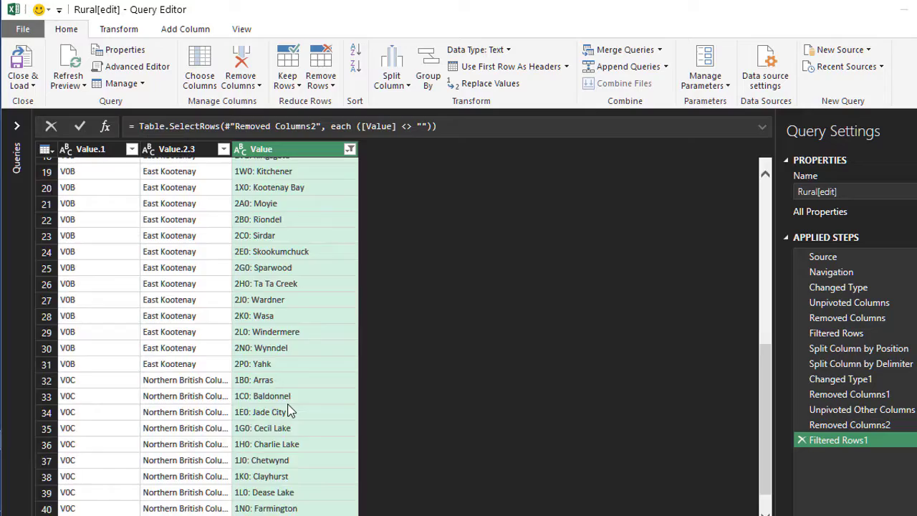
pyautogui.scroll(6, 287, 405)
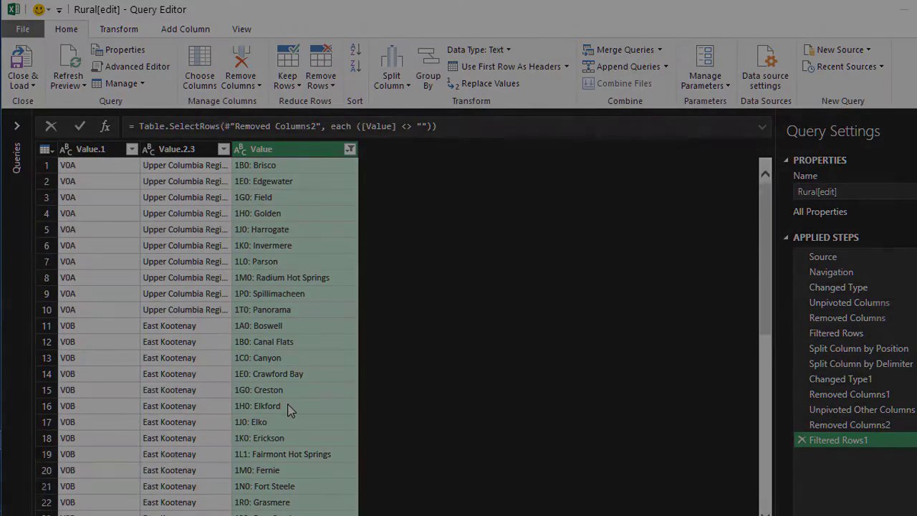